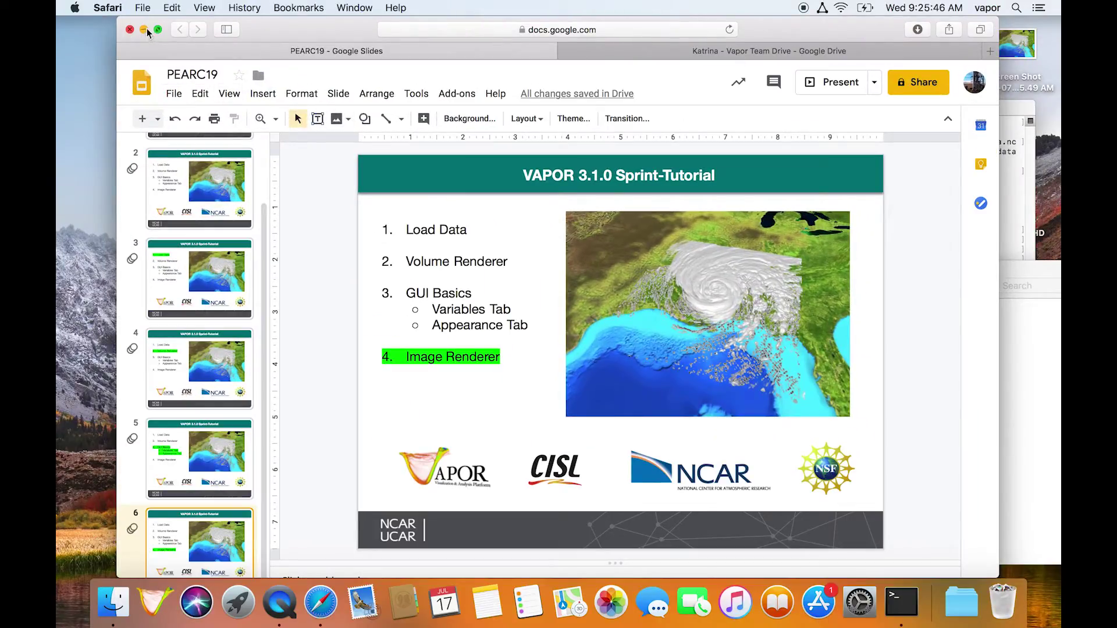
Minimize the Google Slides tutorial window to reveal the desktop's Documents folder.
left_click(146, 30)
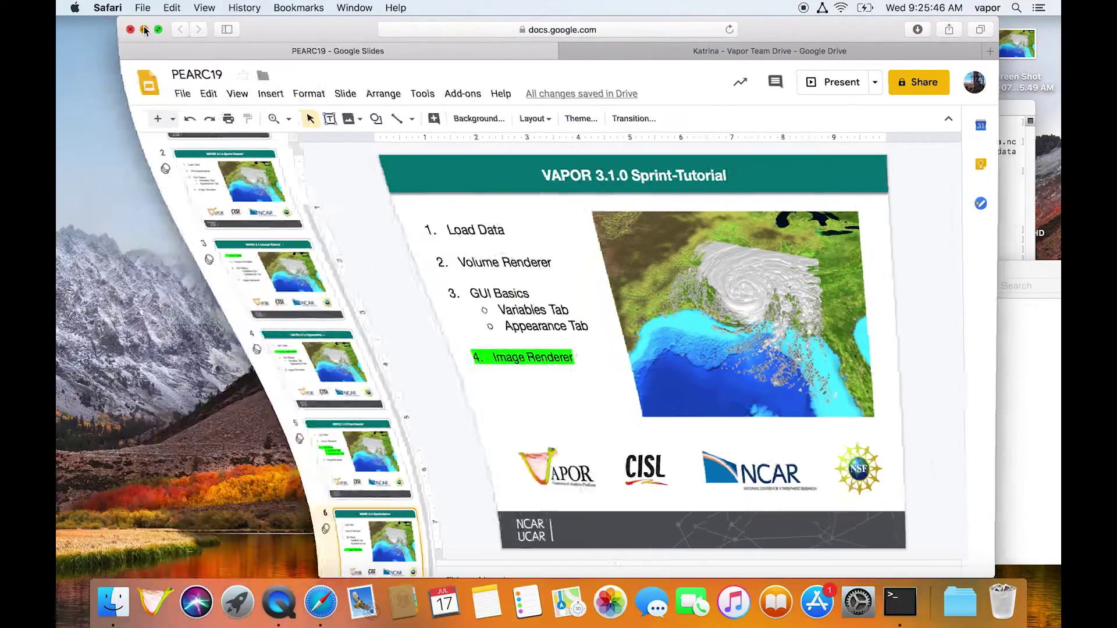
Launch VAPOR from its Dock icon.
left_click(152, 605)
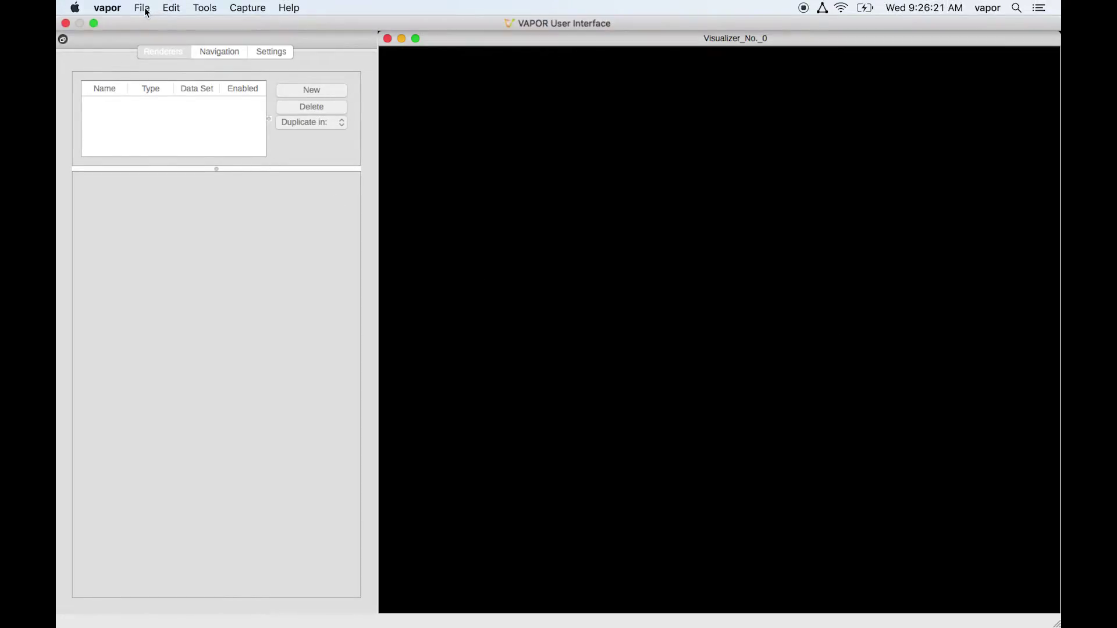
Browse the menu bar, then choose File > Import > WRF-ARW.
left_click(146, 12)
mouse_move(176, 18)
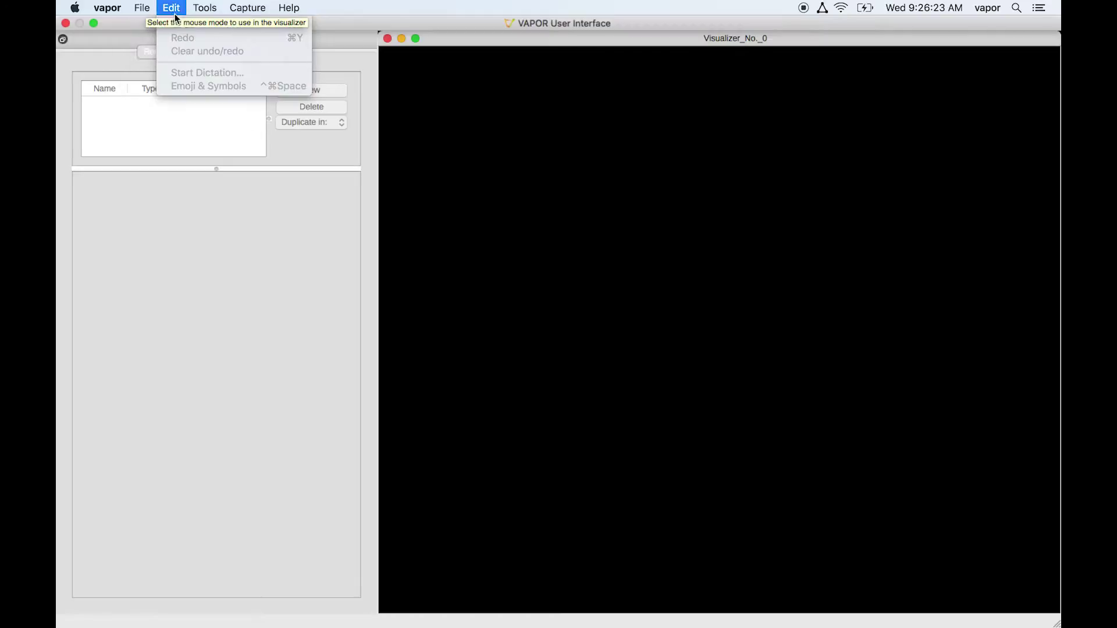
left_click(205, 8)
left_click(140, 9)
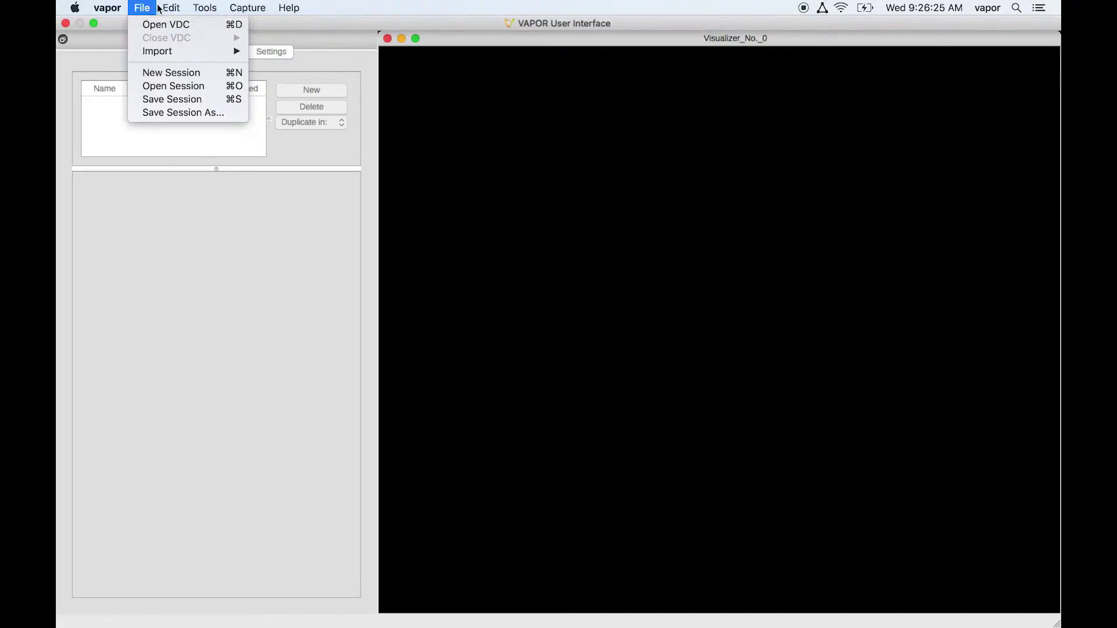
mouse_move(166, 56)
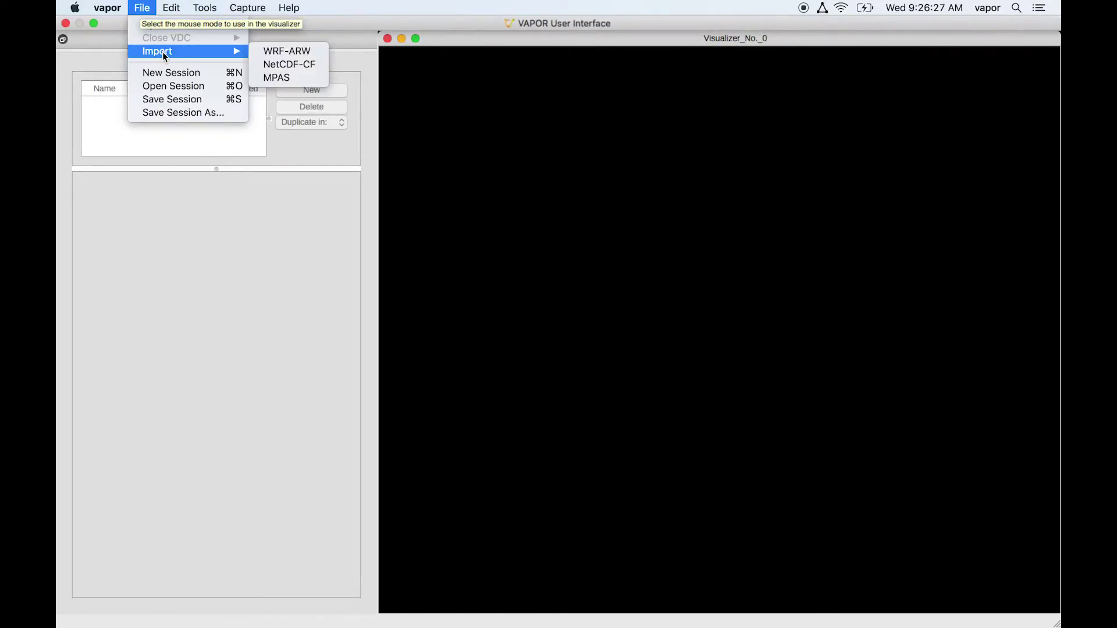
left_click(107, 8)
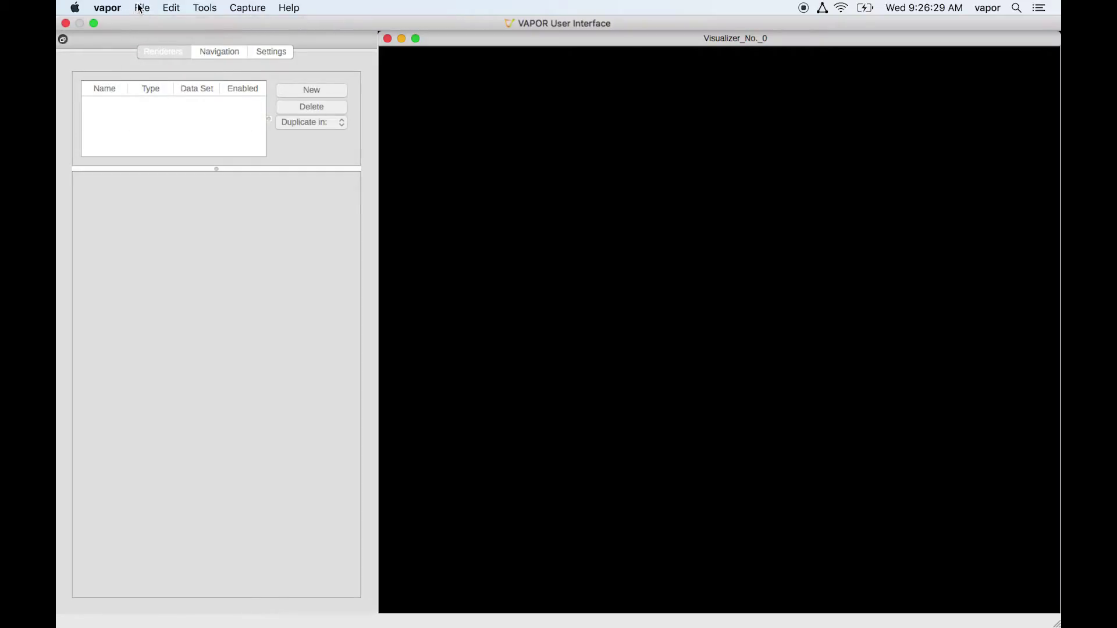
left_click(140, 8)
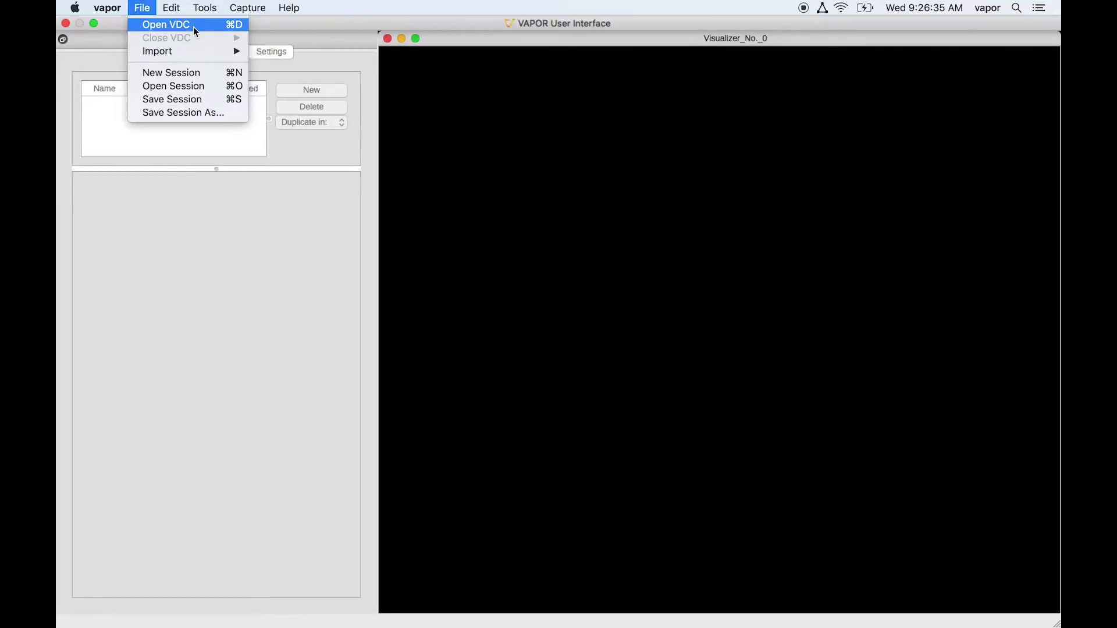
mouse_move(201, 54)
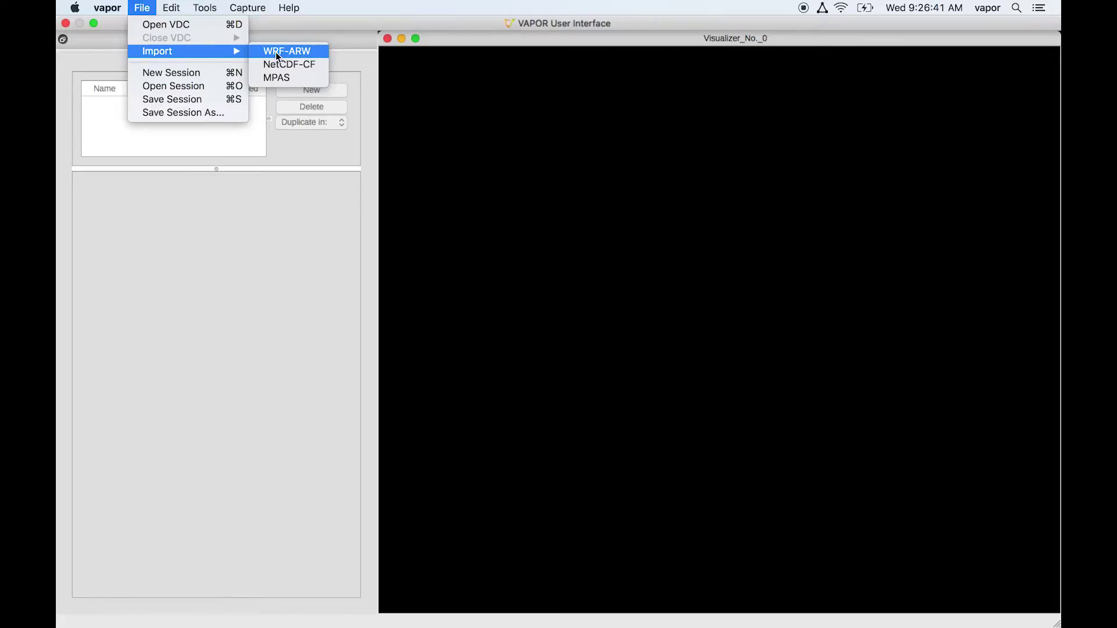
left_click(315, 55)
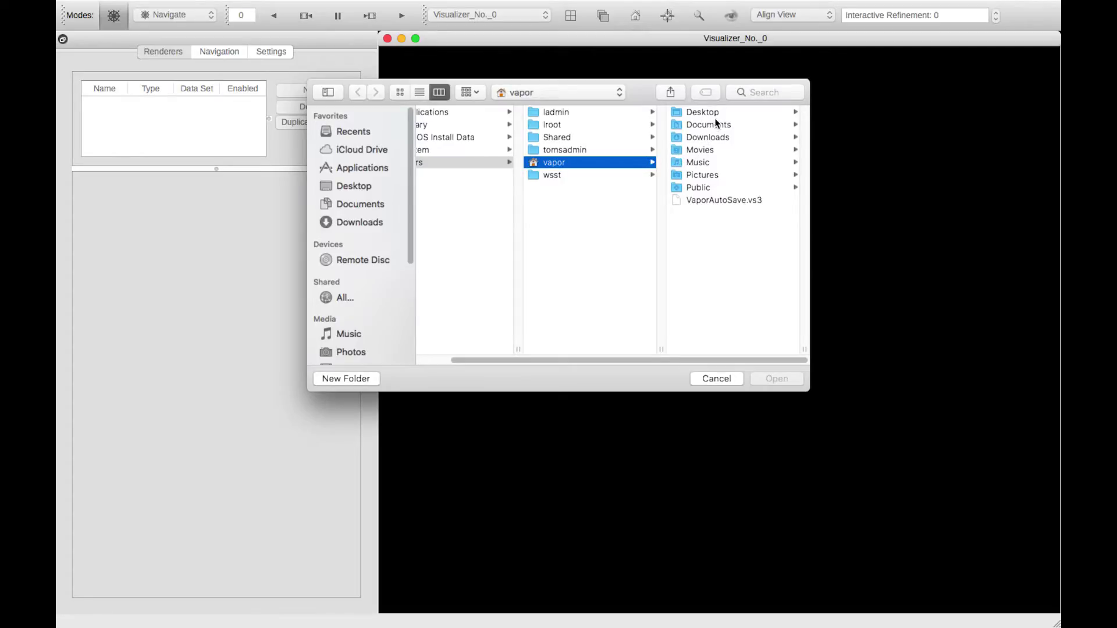
Load wrfout_d02_2005-08-29_01.dms from Downloads > Katrina > demo and tilt the domain box.
left_click(721, 136)
left_click(721, 138)
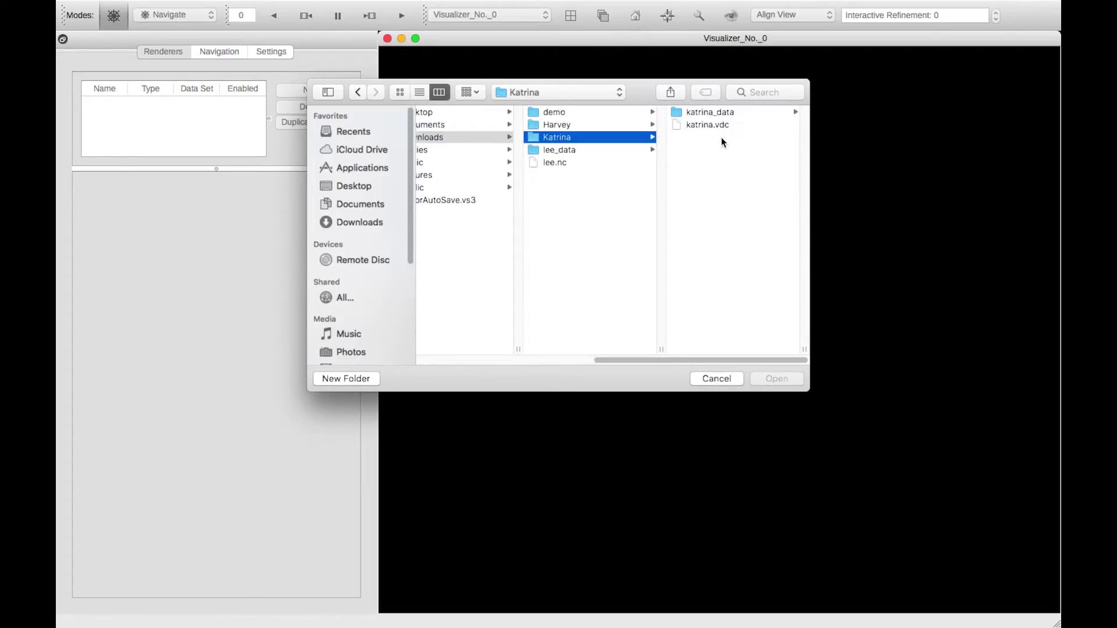
left_click(611, 111)
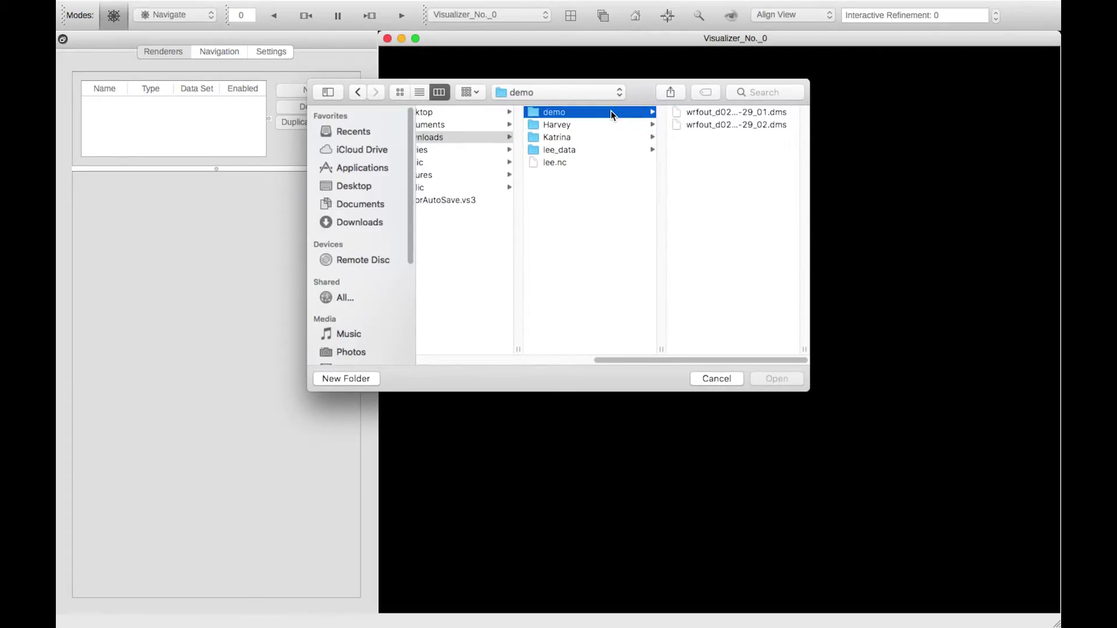
left_click(699, 112)
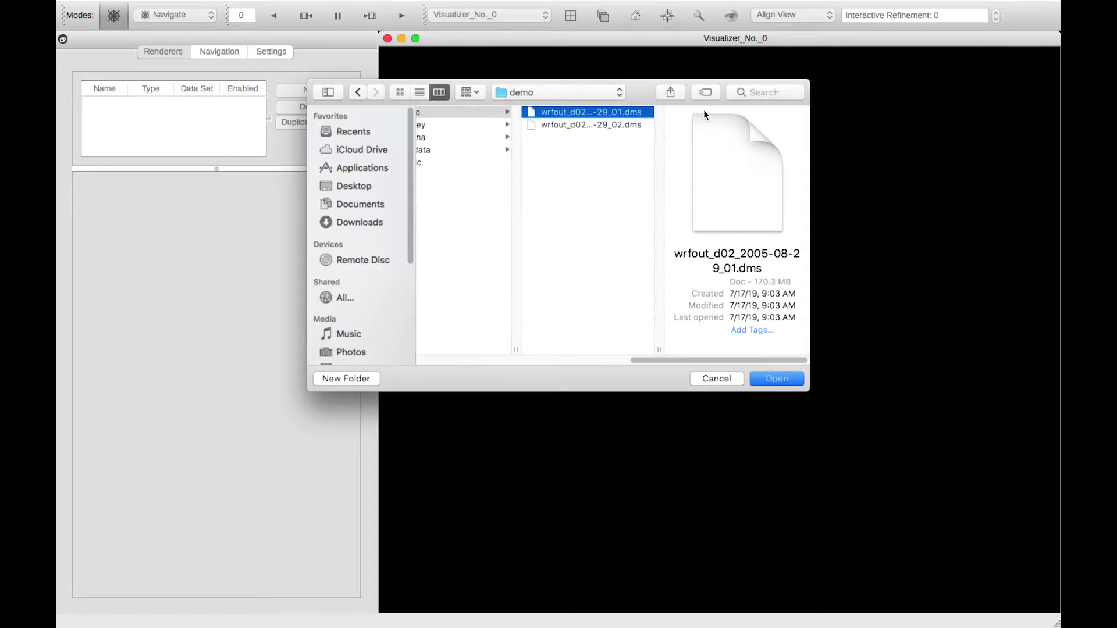
left_click(777, 378)
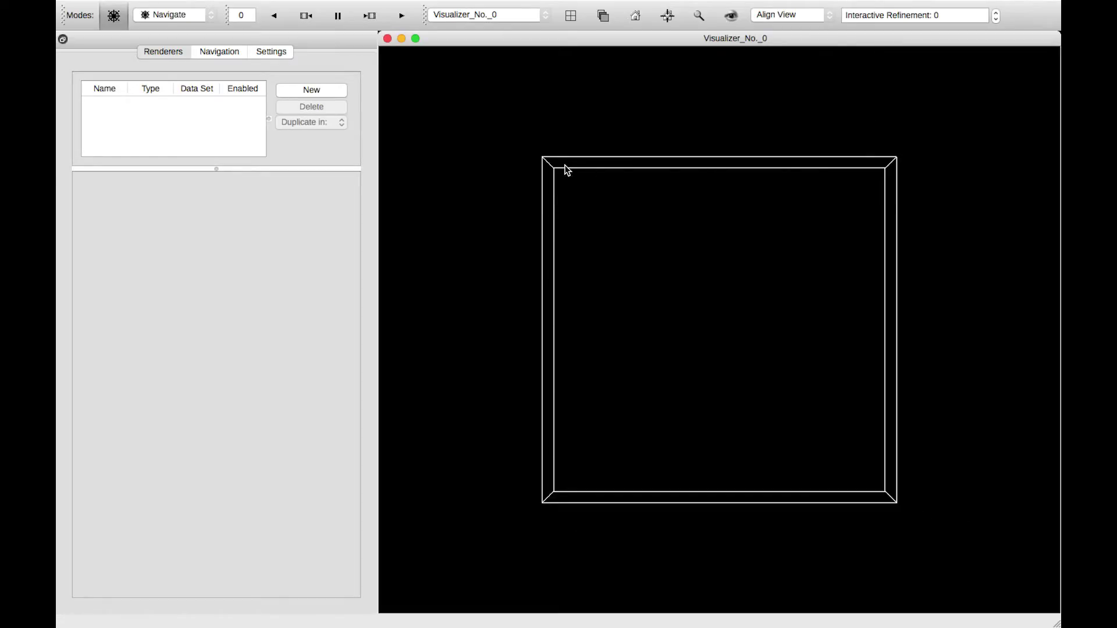
left_click_drag(621, 187, 741, 302)
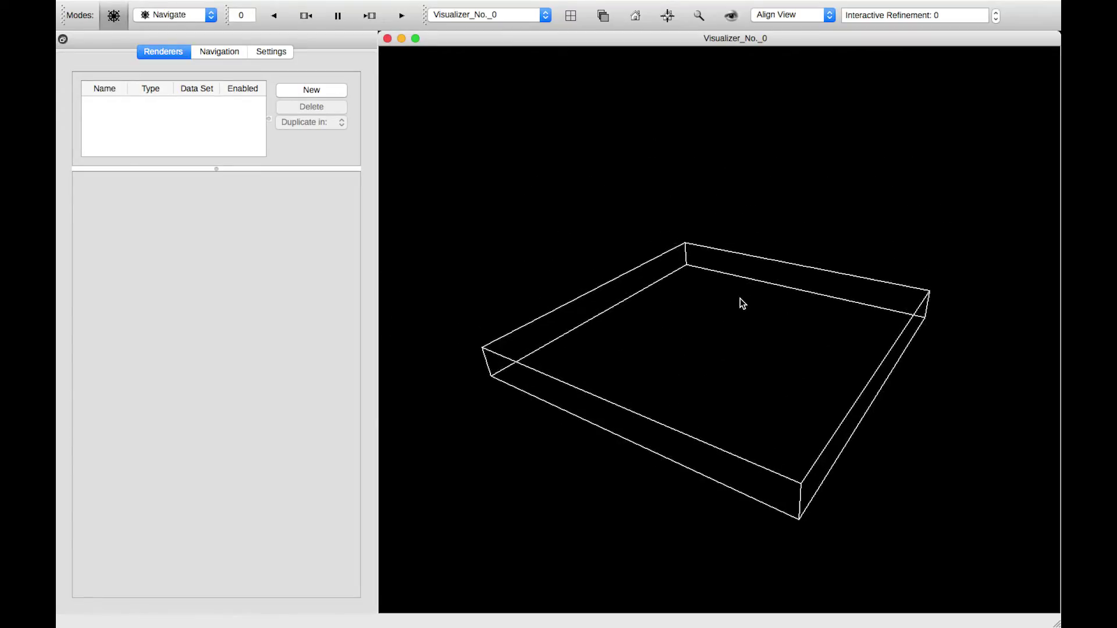
left_click(315, 91)
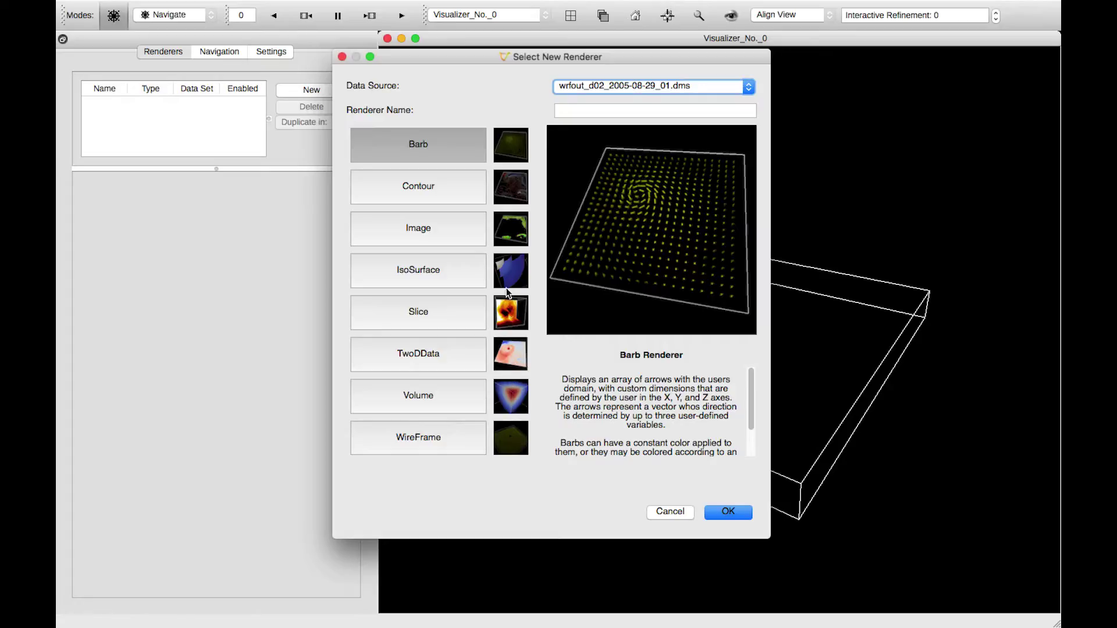
Create a Volume renderer and enable it, showing variable P in red.
left_click(462, 395)
key("Return")
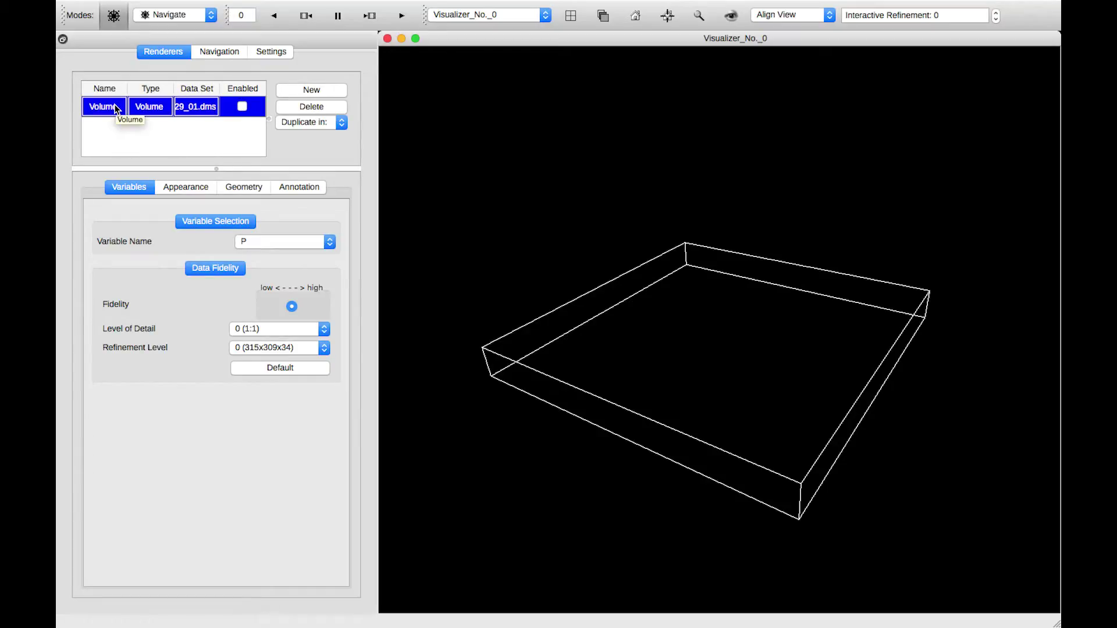
left_click(242, 107)
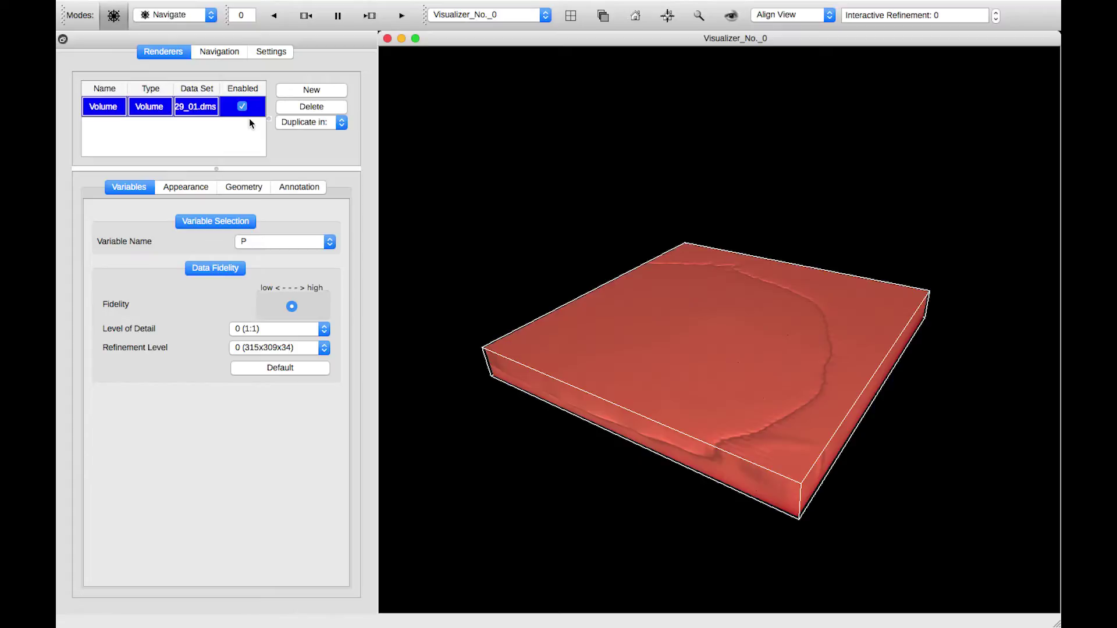
Switch the Volume renderer's variable from P to QCLOUD and orbit to inspect the clouds.
left_click_drag(514, 194, 560, 305)
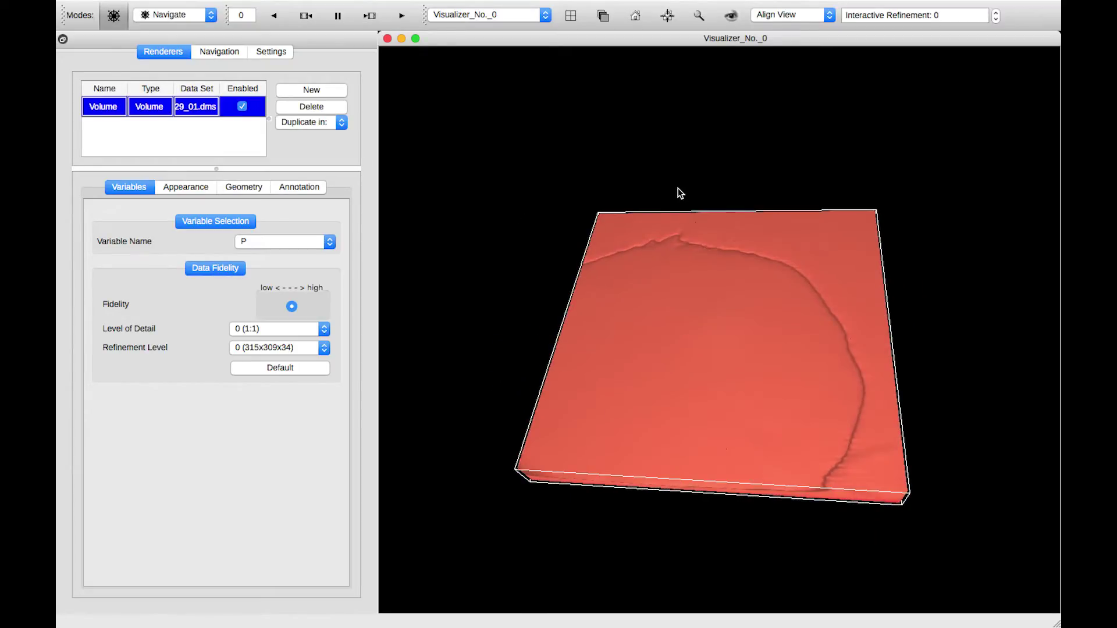
left_click_drag(679, 188, 678, 281)
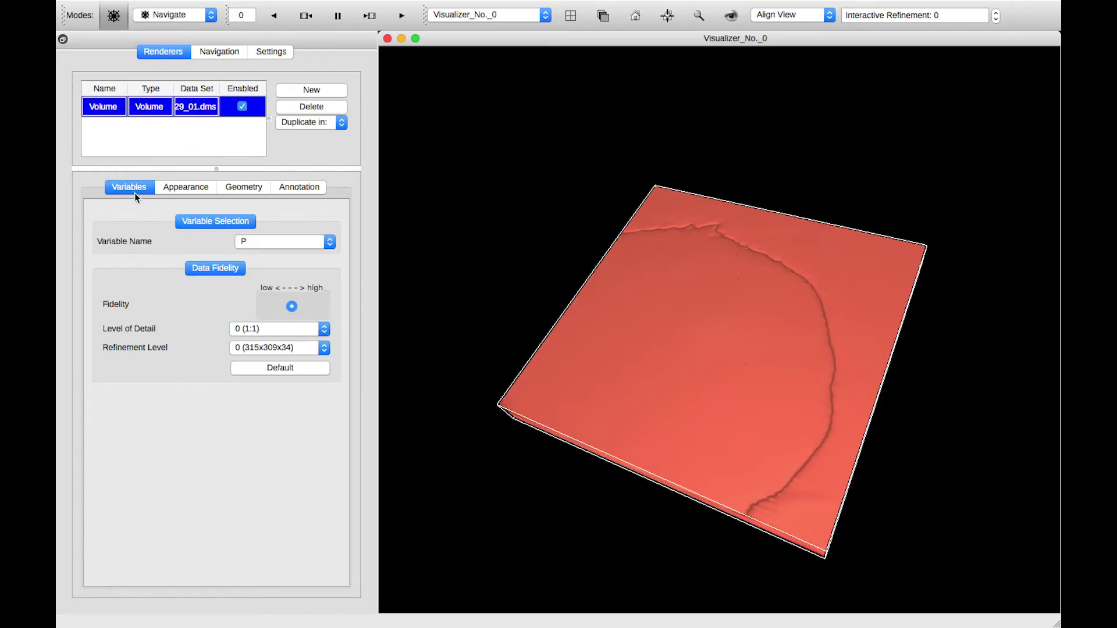
left_click(243, 246)
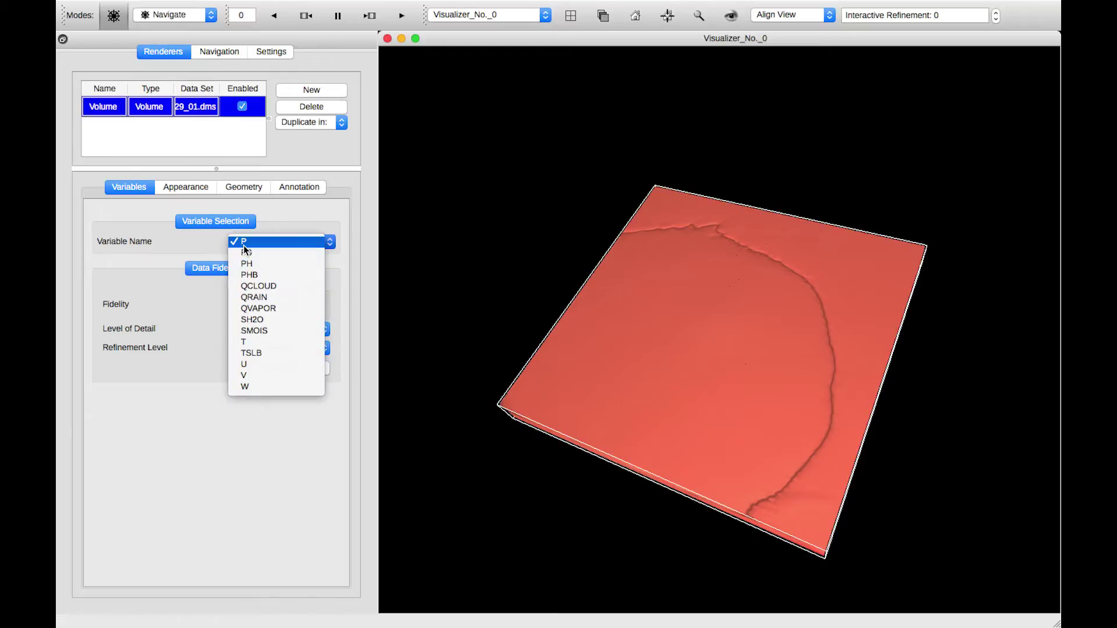
left_click(312, 288)
left_click_drag(669, 339, 559, 361)
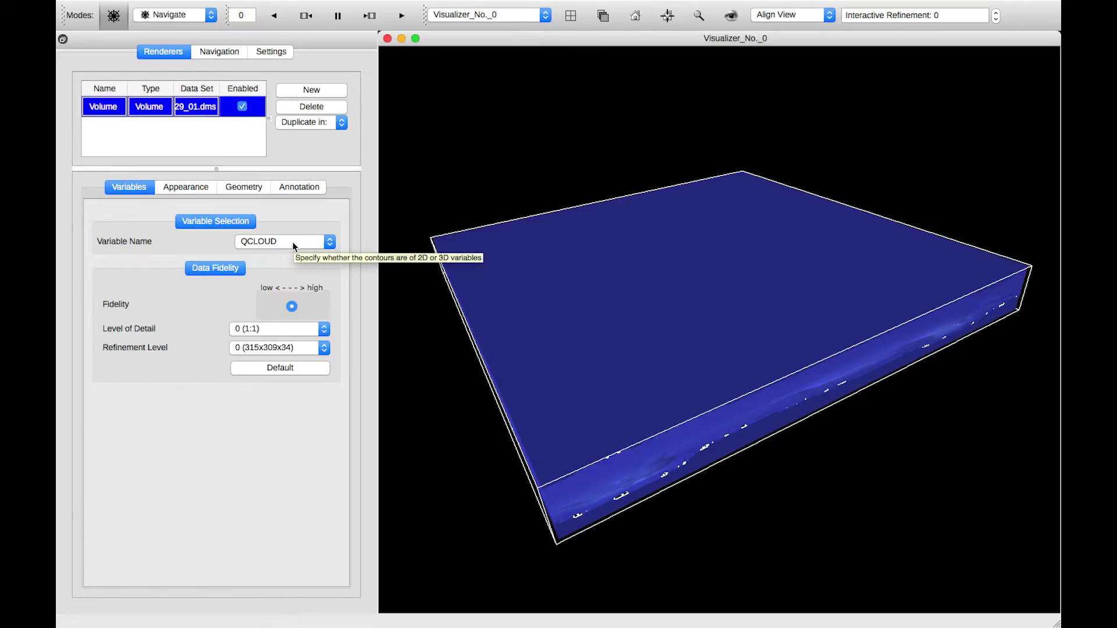
Ramp the QCLOUD opacity map diagonally up to full, then bring up the .tf3 palette list.
left_click(189, 191)
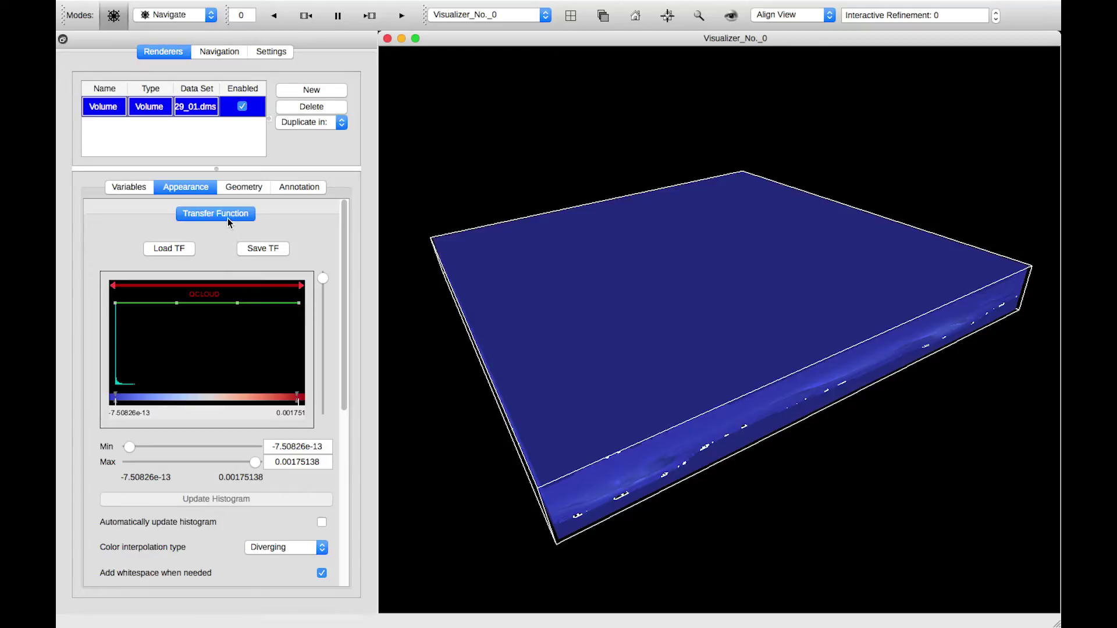
mouse_move(124, 327)
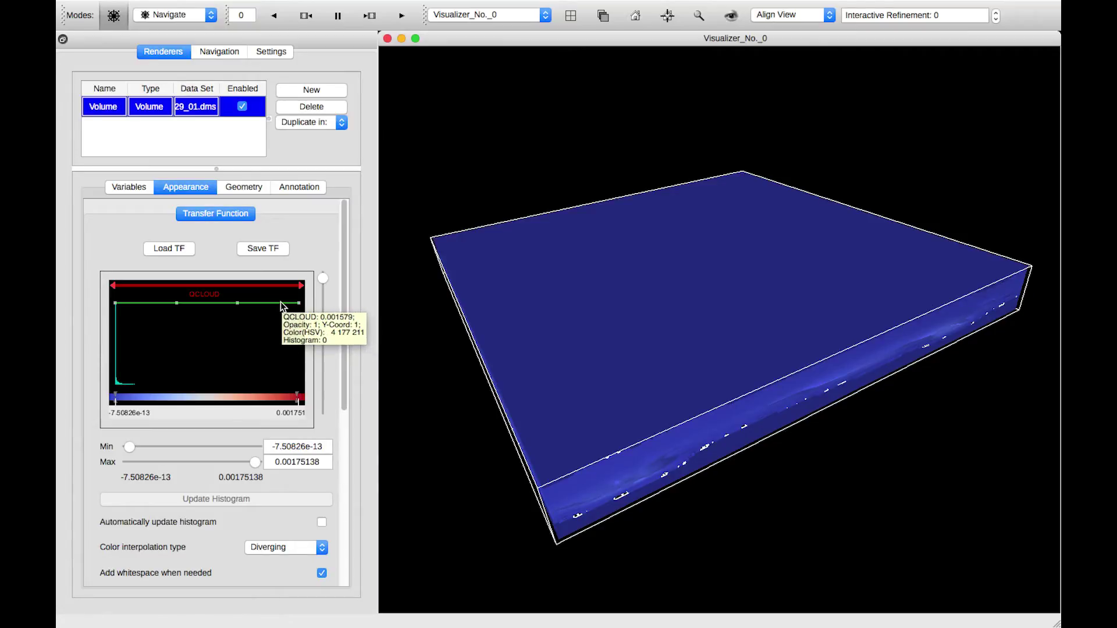
left_click(116, 305)
left_click_drag(116, 305, 75, 409)
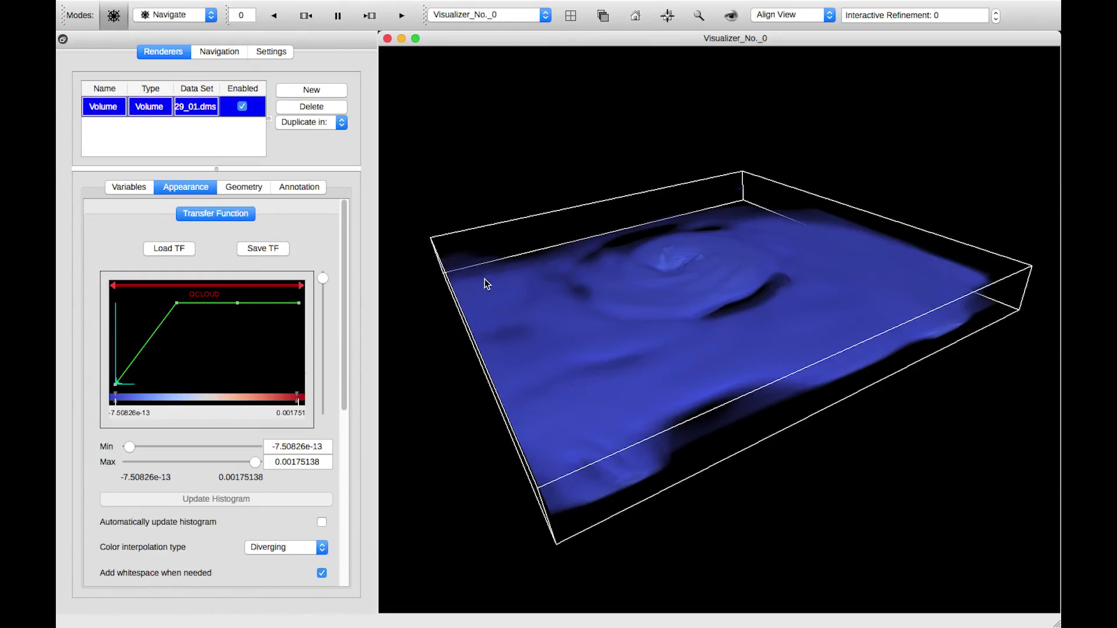
left_click_drag(484, 278, 567, 351)
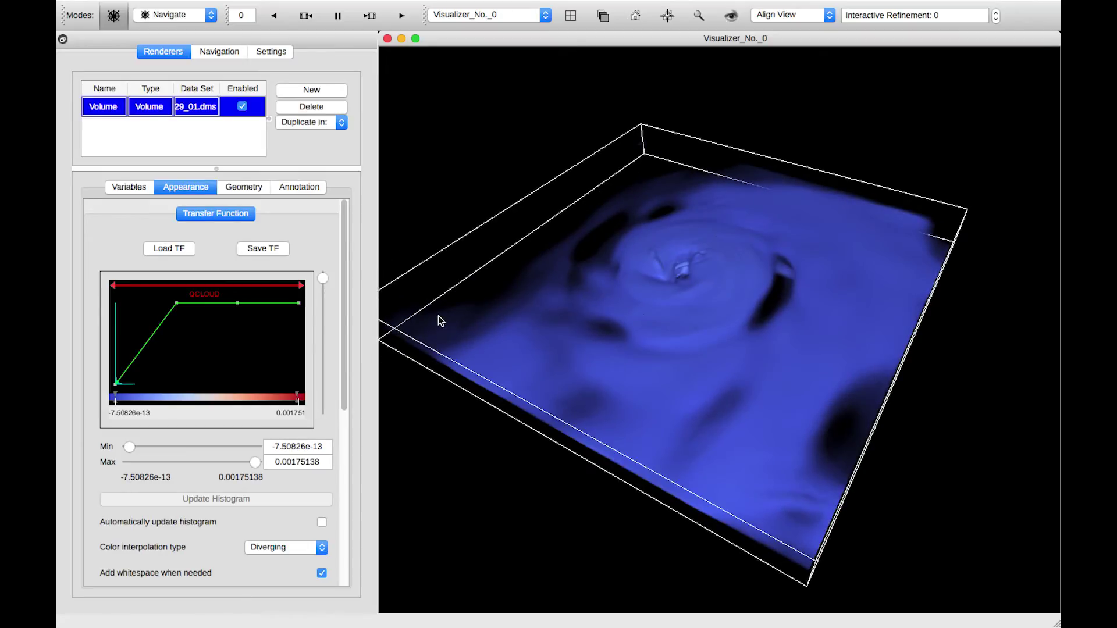
left_click(172, 249)
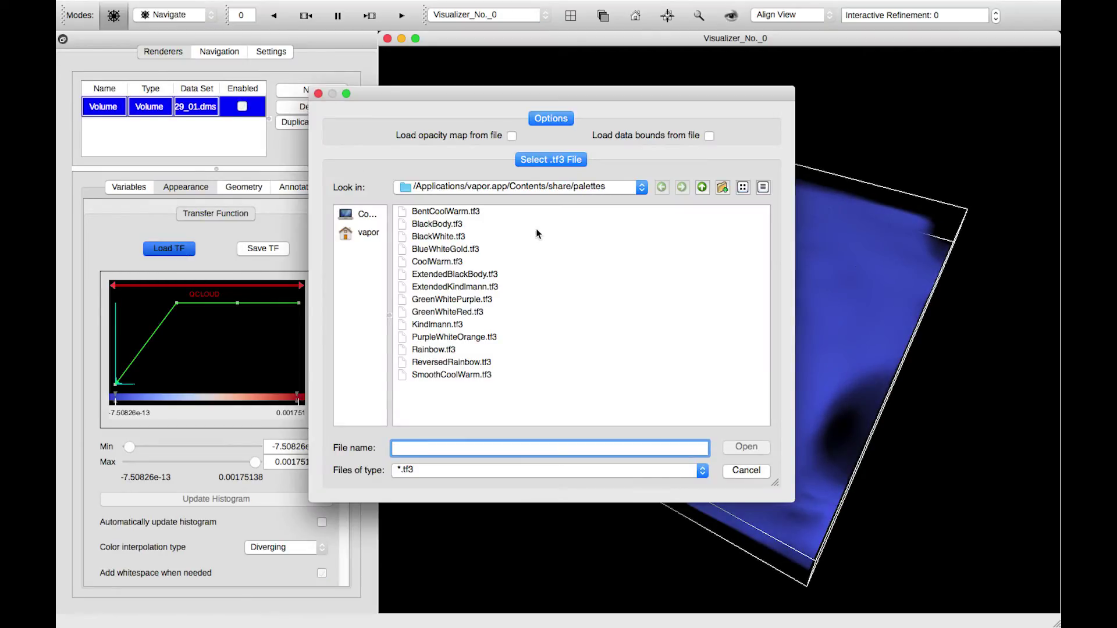
Load the BlackWhite.tf3 palette and make the low-end colour control point white.
double_click(448, 236)
mouse_move(116, 399)
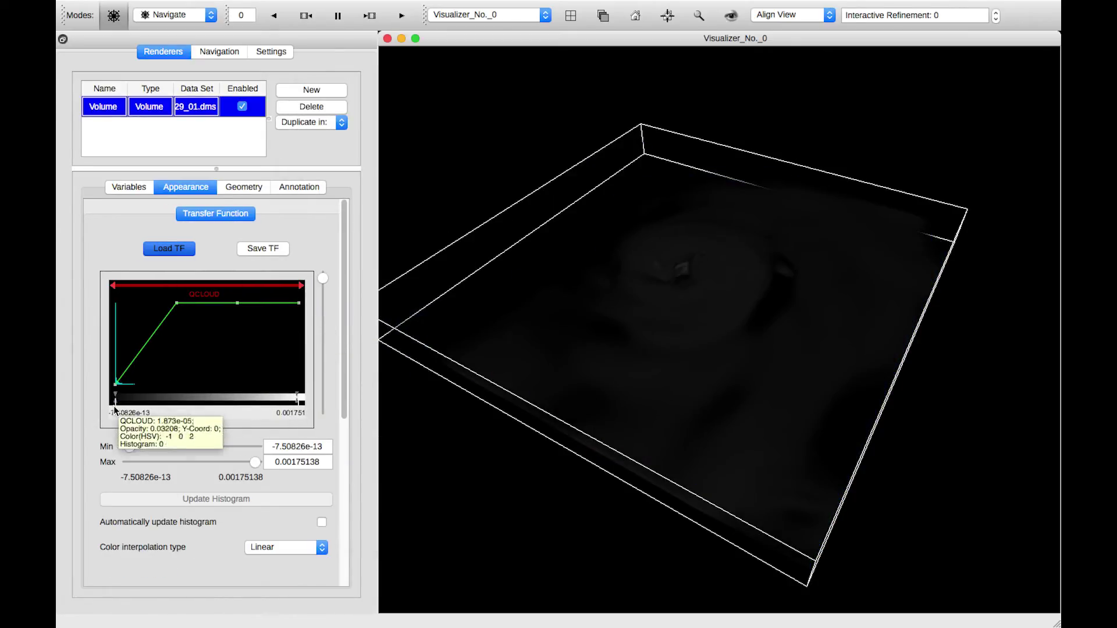
right_click_drag(571, 247, 501, 349)
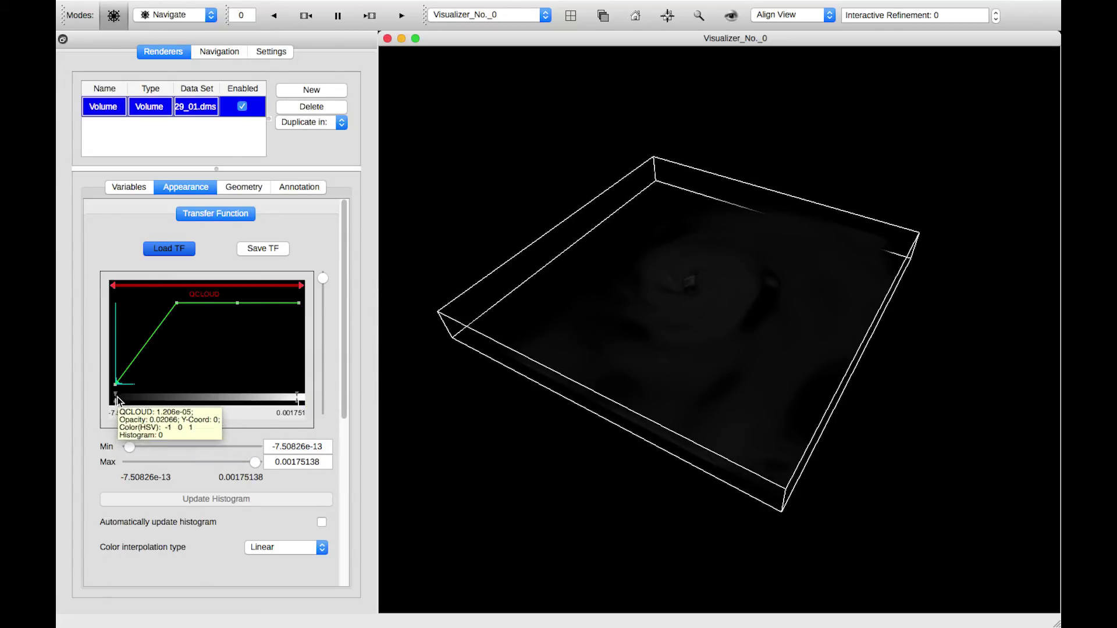
right_click(117, 400)
left_click(178, 424)
right_click(115, 398)
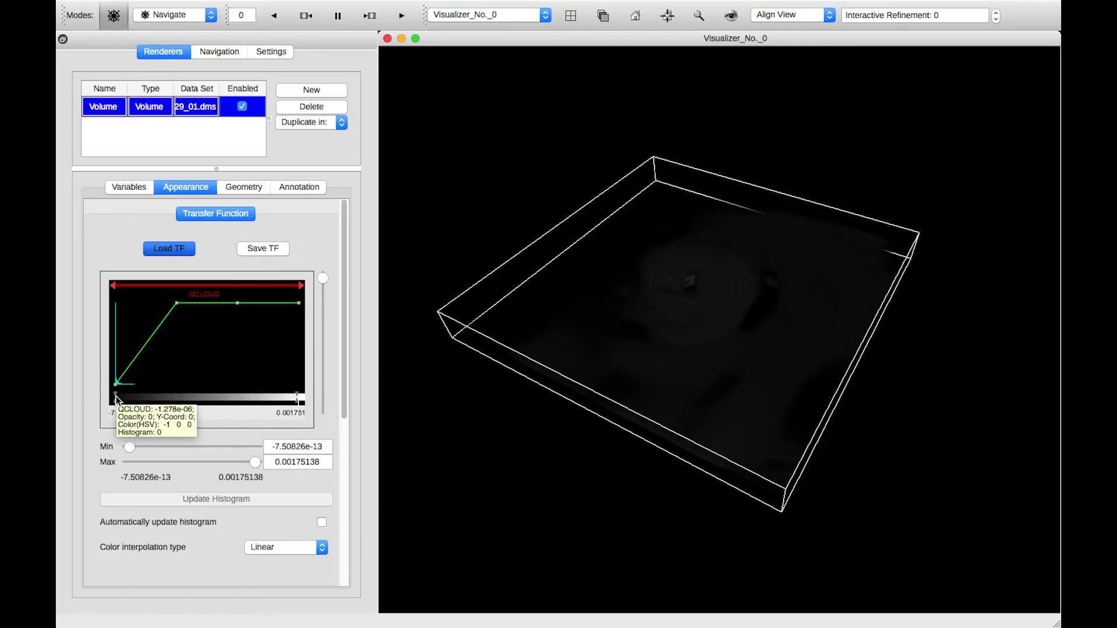
left_click(154, 404)
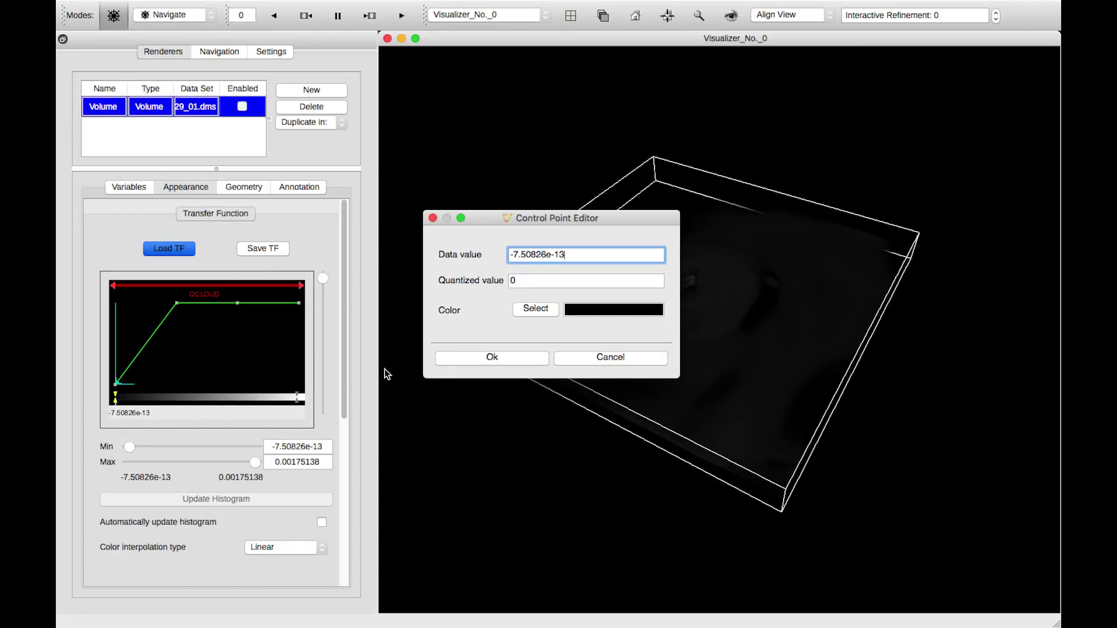
left_click(530, 311)
left_click_drag(360, 383, 249, 383)
left_click(361, 429)
key("Return")
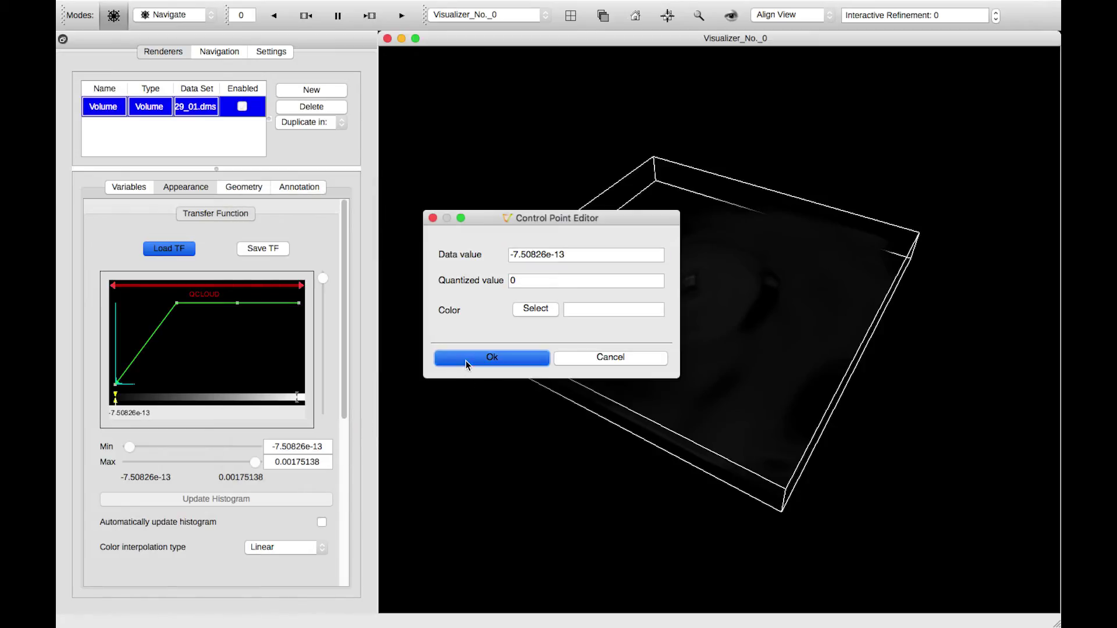
left_click(298, 400)
Adjust the high-end colour control point's brightness on the colour bar.
right_click(298, 402)
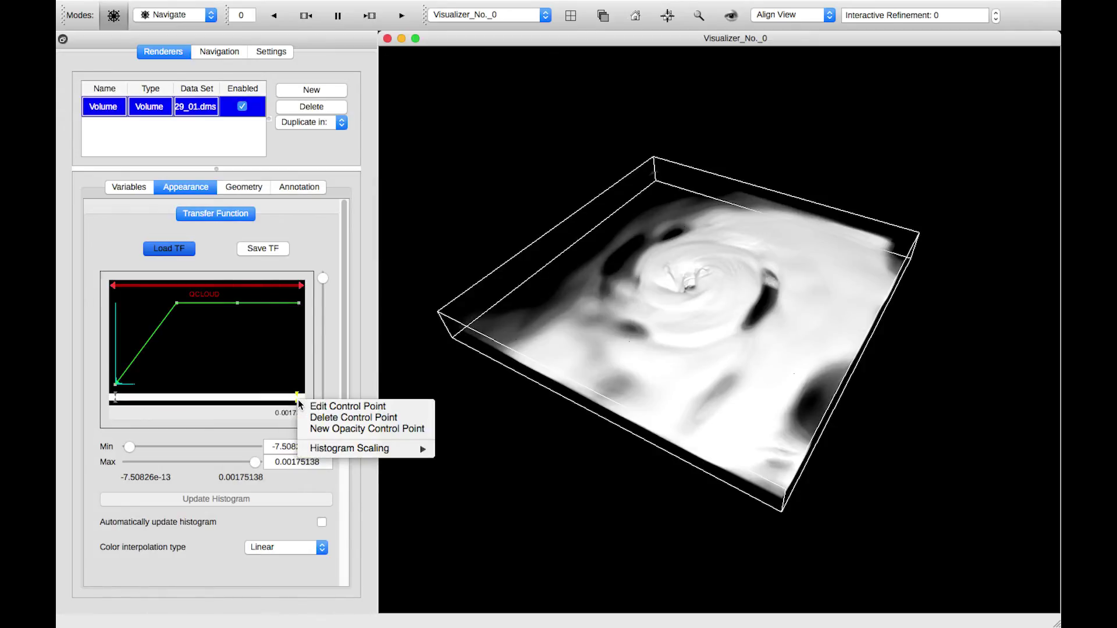
left_click(332, 408)
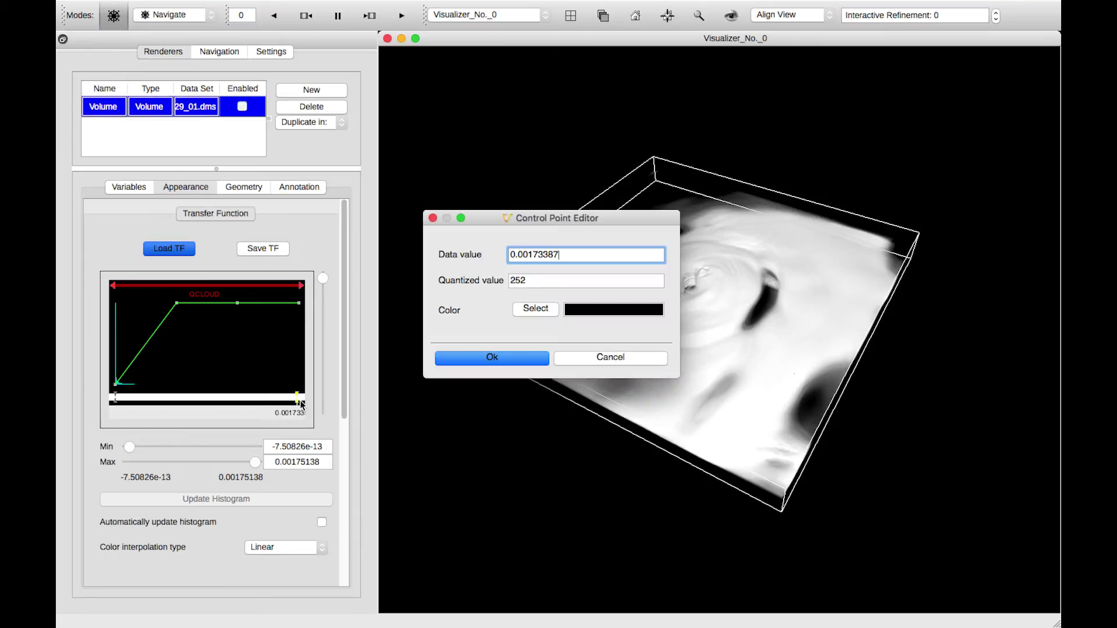
left_click(527, 312)
left_click_drag(342, 377, 395, 380)
left_click(373, 430)
left_click(469, 358)
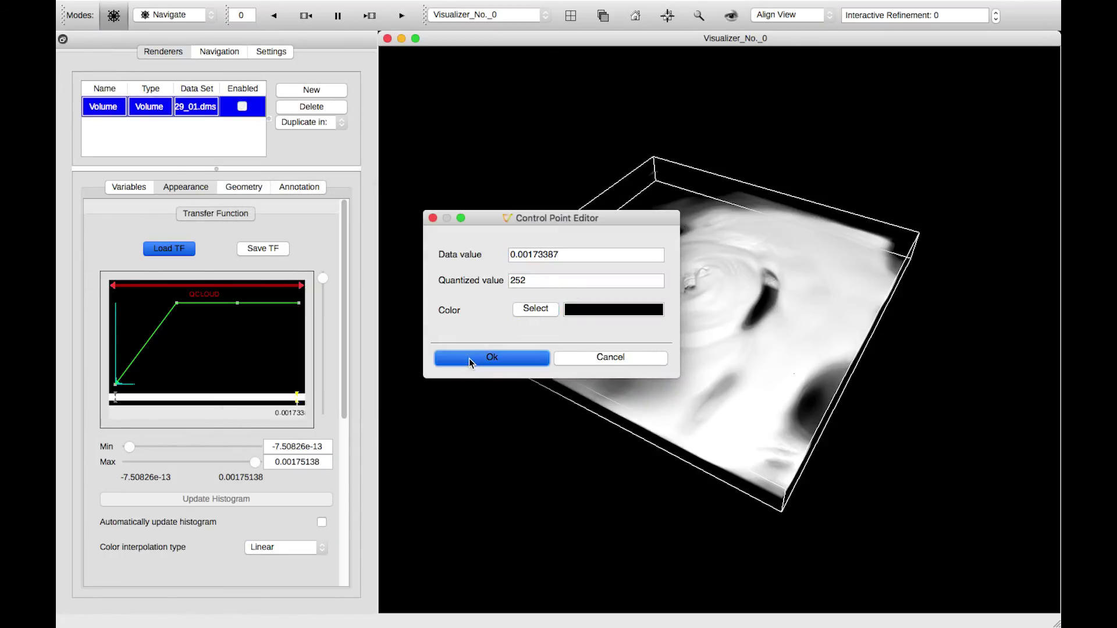
Reset the view to home and orbit to an oblique view from above.
left_click_drag(720, 267, 641, 341)
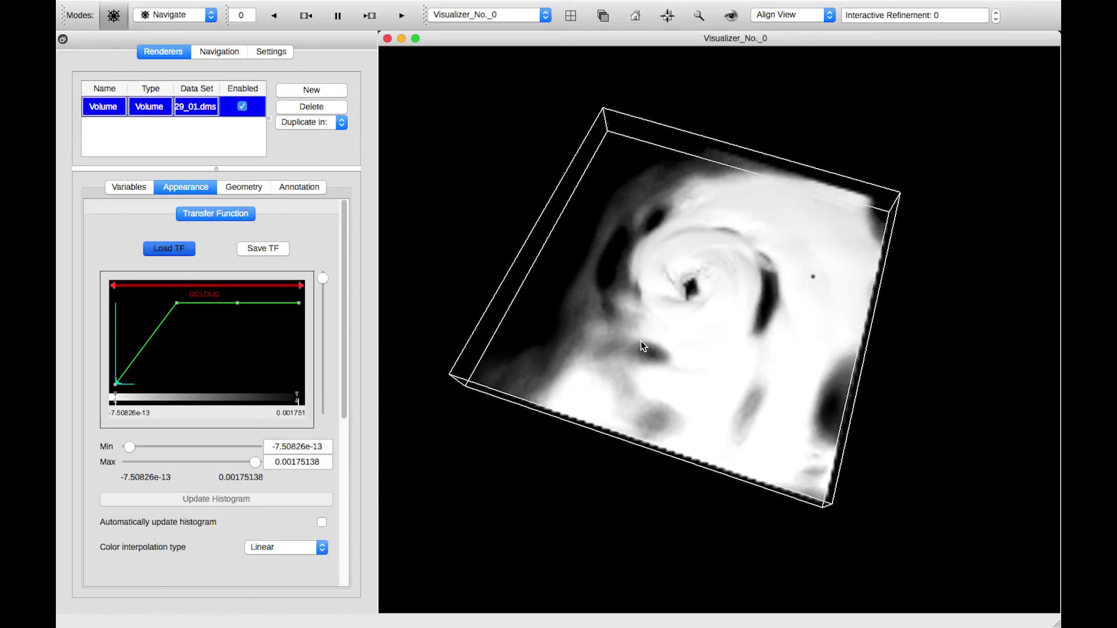
left_click(635, 17)
left_click_drag(678, 310, 666, 217)
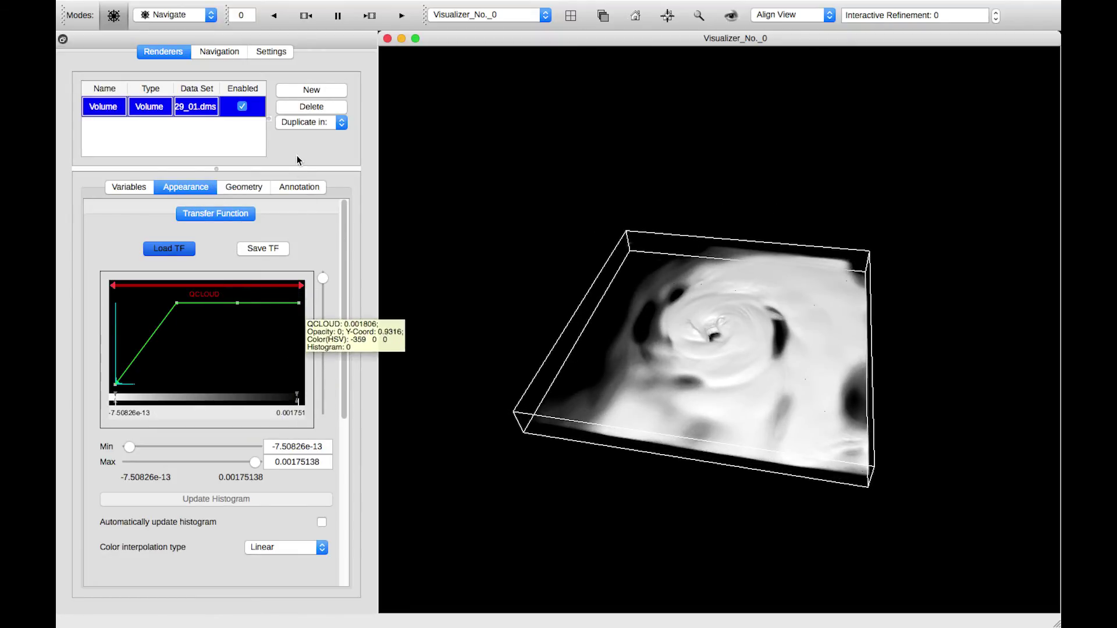
left_click(328, 91)
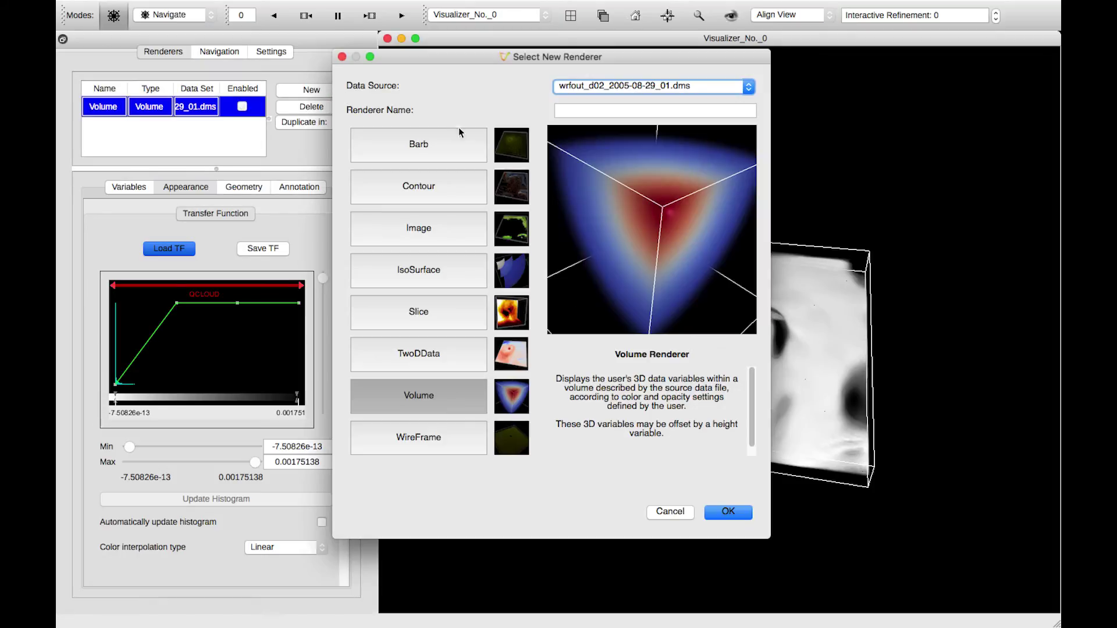
Add and enable an Image renderer, then tilt the view to see the map beneath the clouds.
left_click(480, 225)
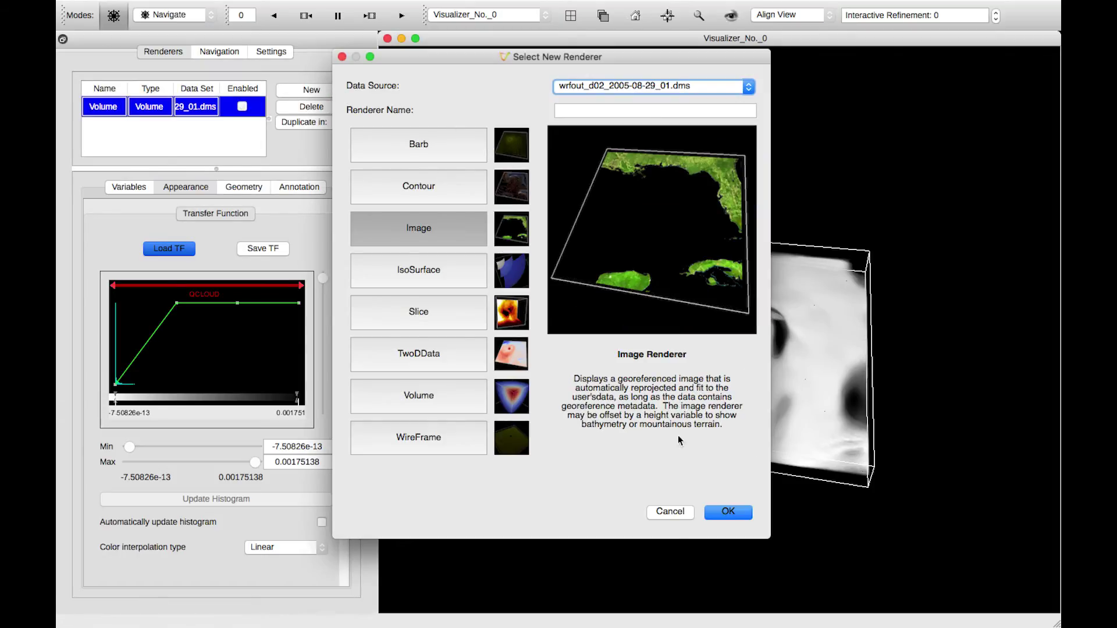
left_click(729, 512)
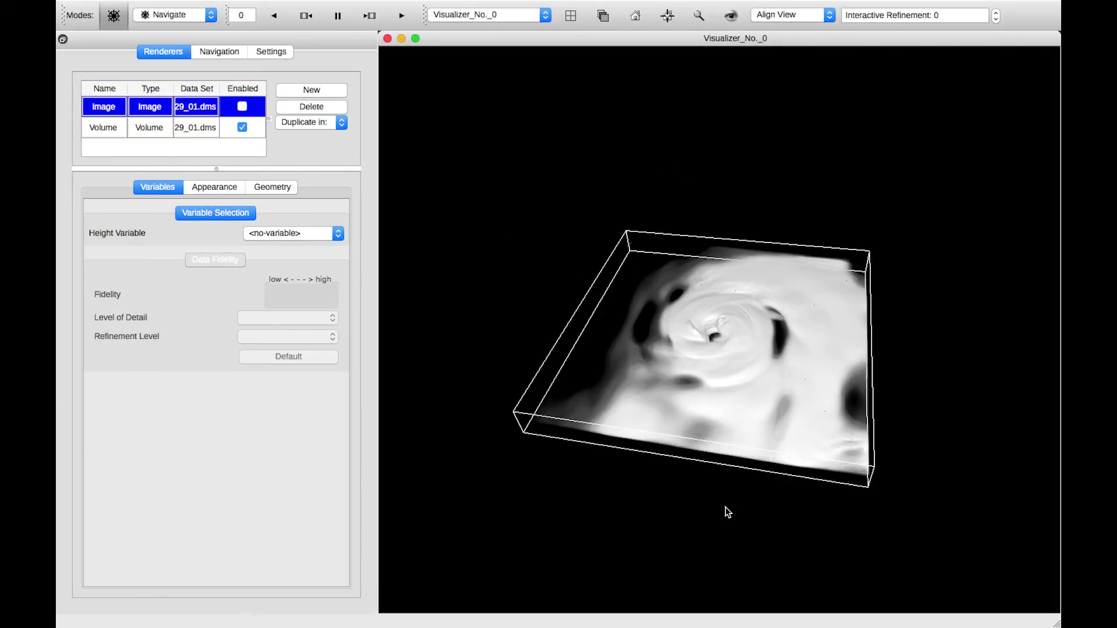
left_click(243, 106)
mouse_move(638, 259)
left_mouse_down()
mouse_move(640, 353)
mouse_move(649, 348)
mouse_move(584, 355)
mouse_move(682, 396)
mouse_move(591, 278)
mouse_move(637, 276)
left_mouse_up()
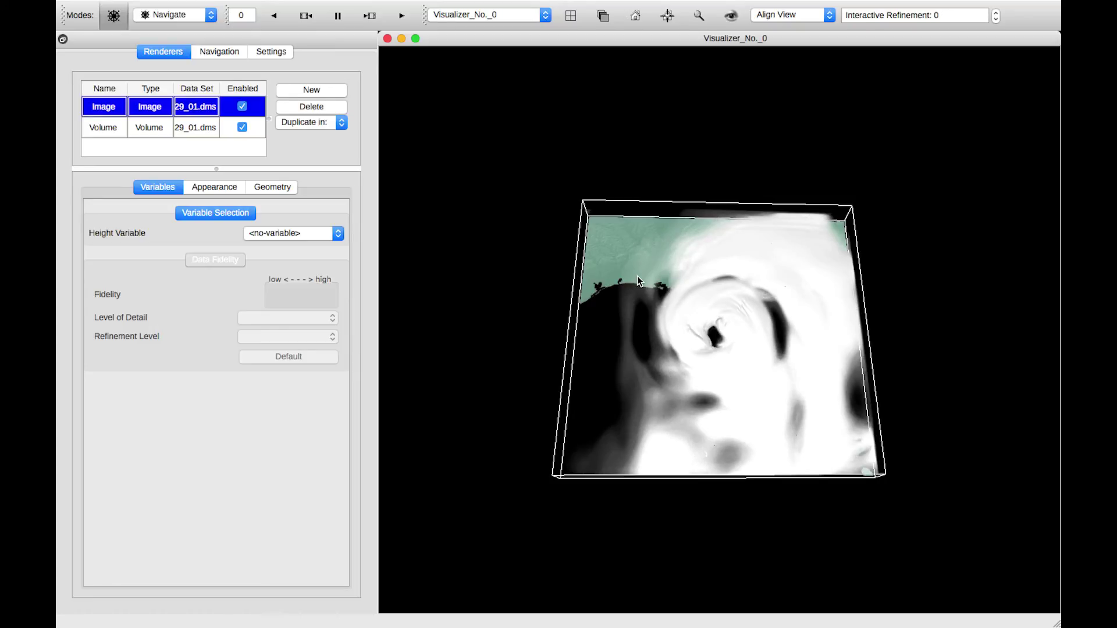
left_click_drag(637, 276, 553, 416)
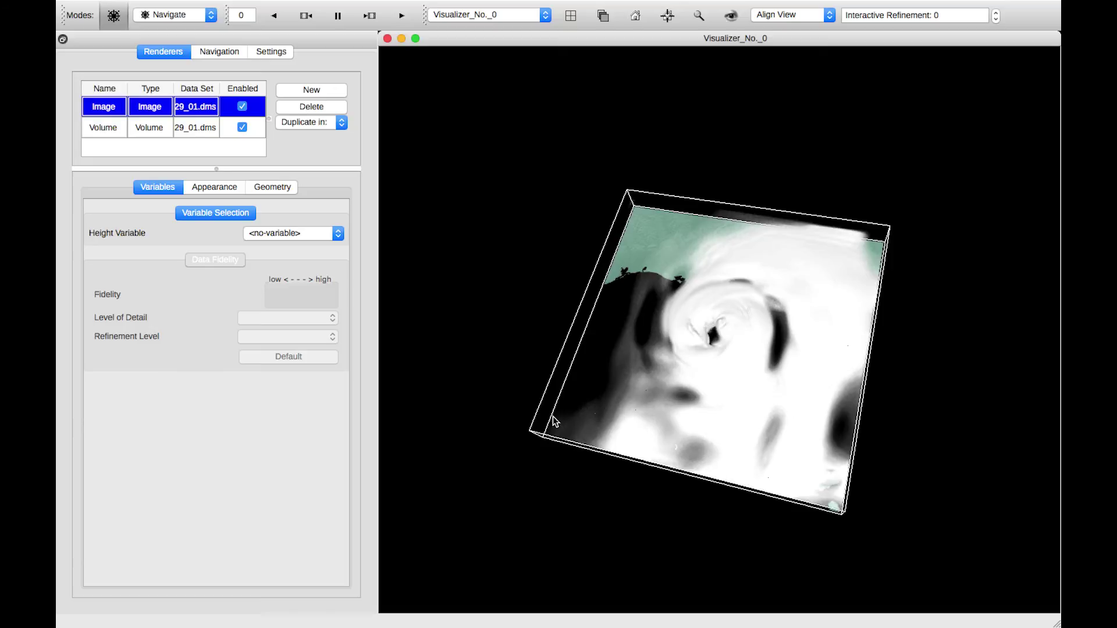
left_click(211, 16)
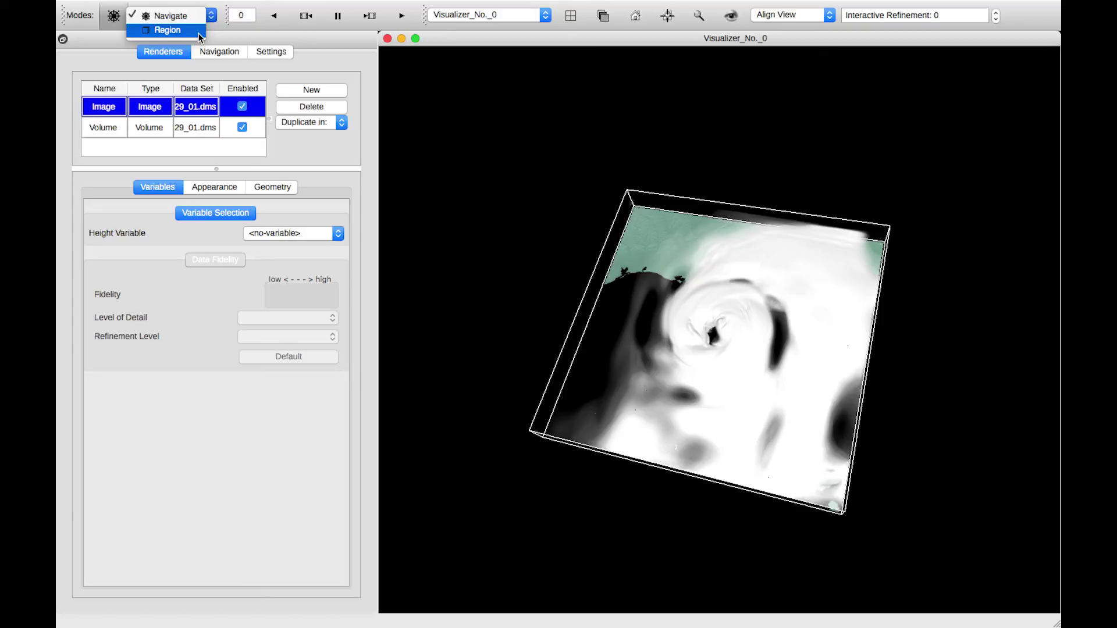
In Region mode, stretch the region box west, north, east and south around the storm.
left_click(198, 33)
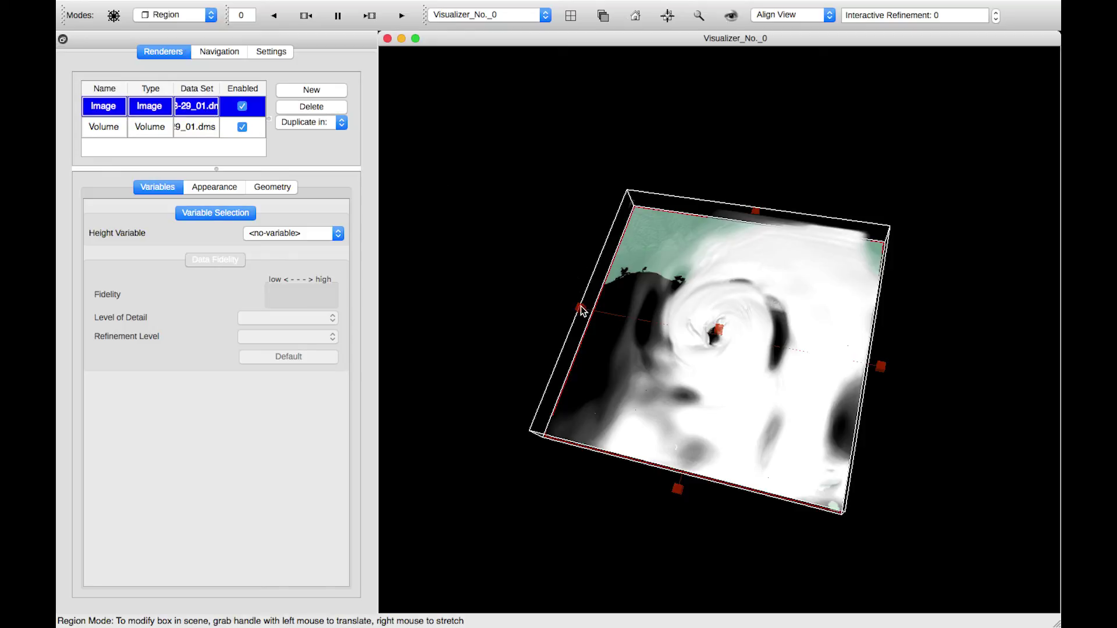
right_click_drag(581, 311, 372, 260)
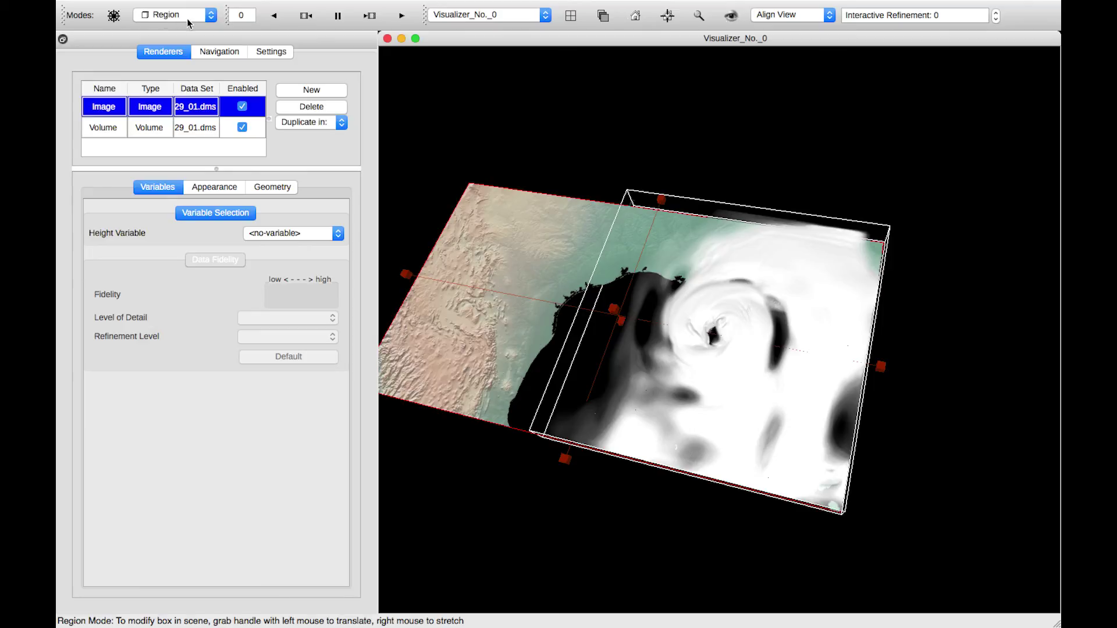
right_click_drag(663, 199, 731, 69)
right_click_drag(896, 298, 1059, 306)
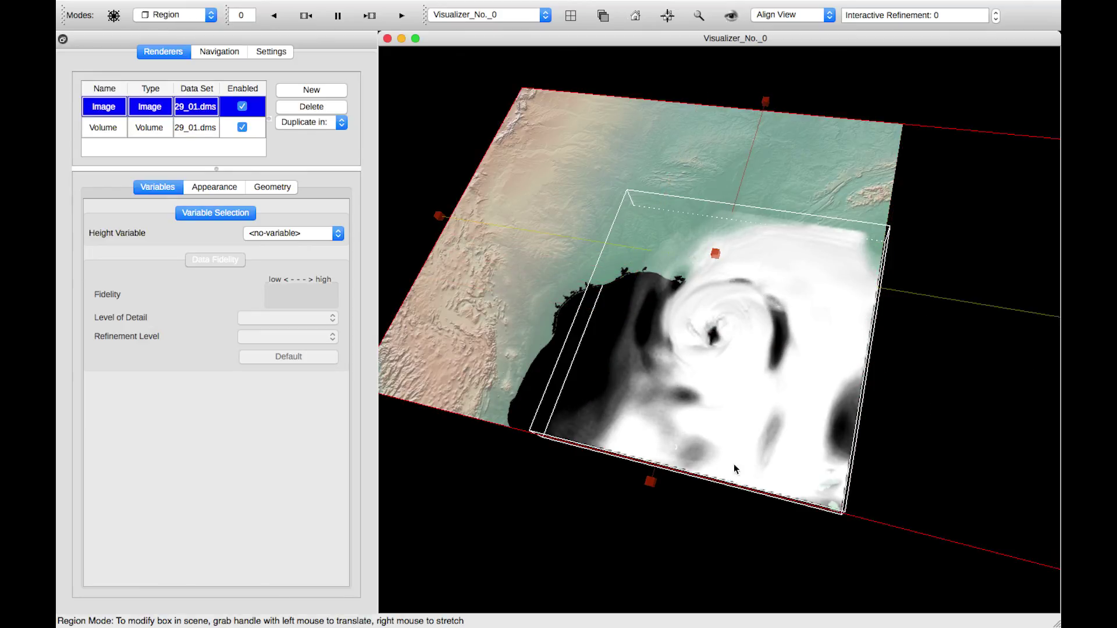
right_click_drag(654, 486, 616, 538)
right_click_drag(415, 272, 375, 259)
right_click_drag(764, 113, 765, 62)
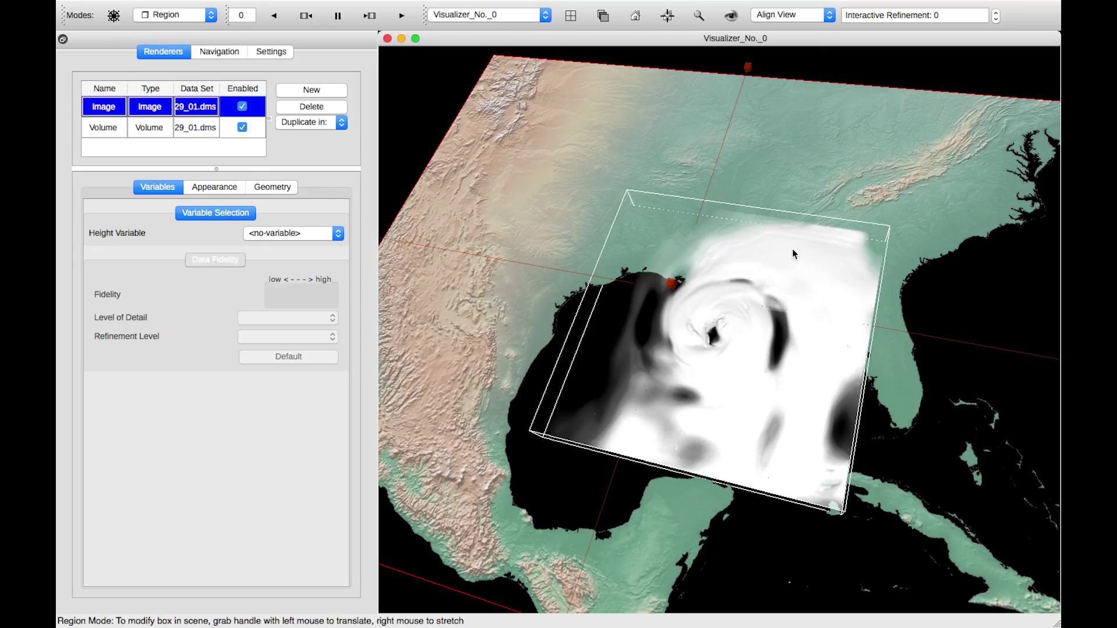